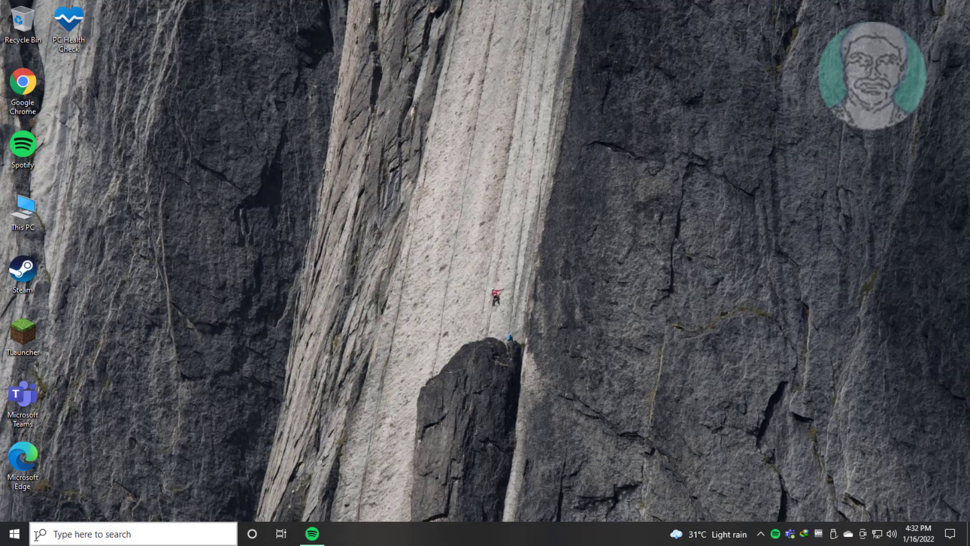
Open Windows Settings from the Start menu and go to Update & Security.
{"action": "left_click", "coordinate": [14, 535]}
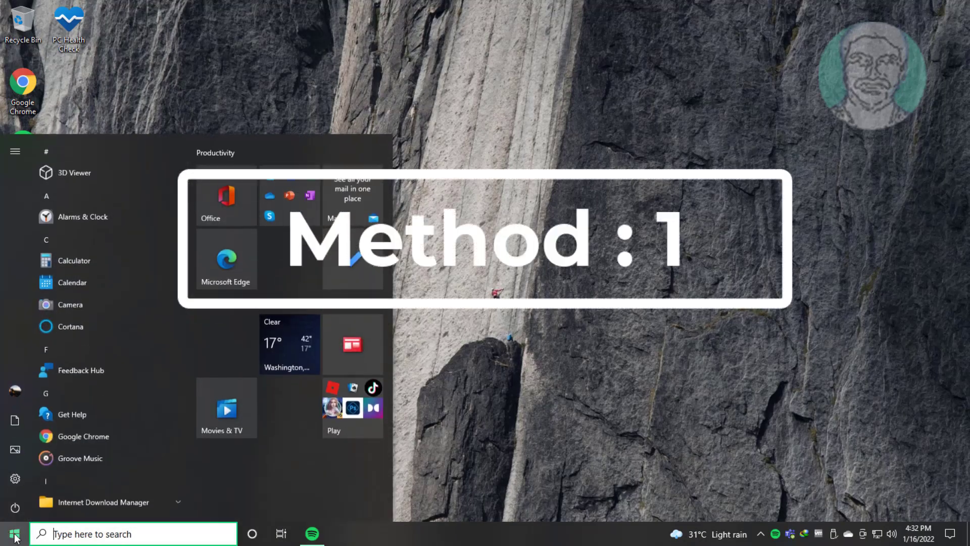
{"action": "left_click", "coordinate": [14, 478]}
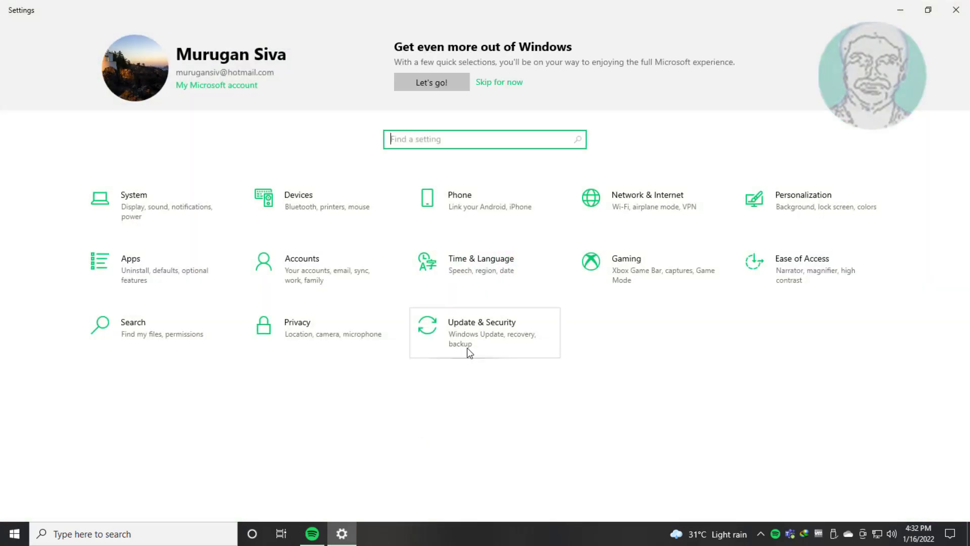
{"action": "left_click", "coordinate": [467, 348]}
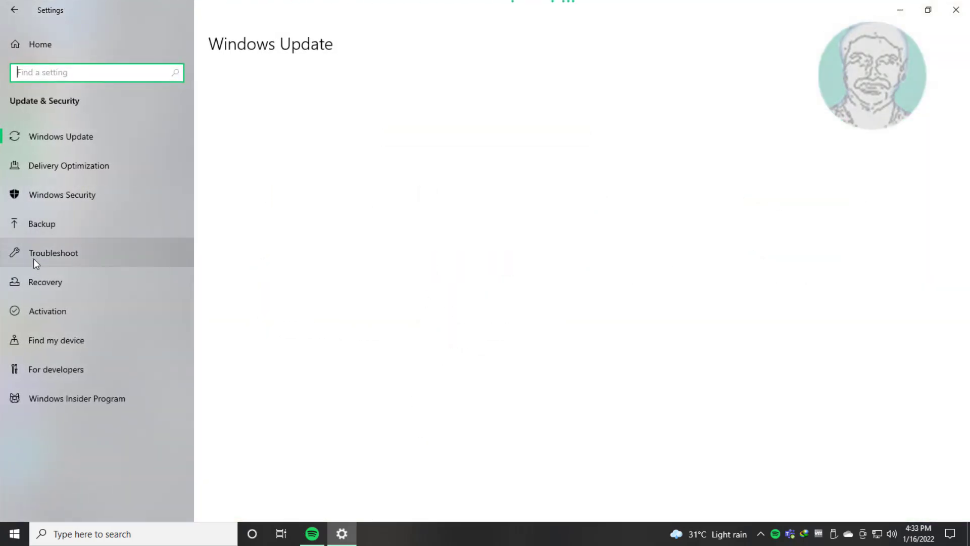
Run the Windows Update troubleshooter from Additional troubleshooters and close its no-problem-found result.
{"action": "left_click", "coordinate": [33, 259]}
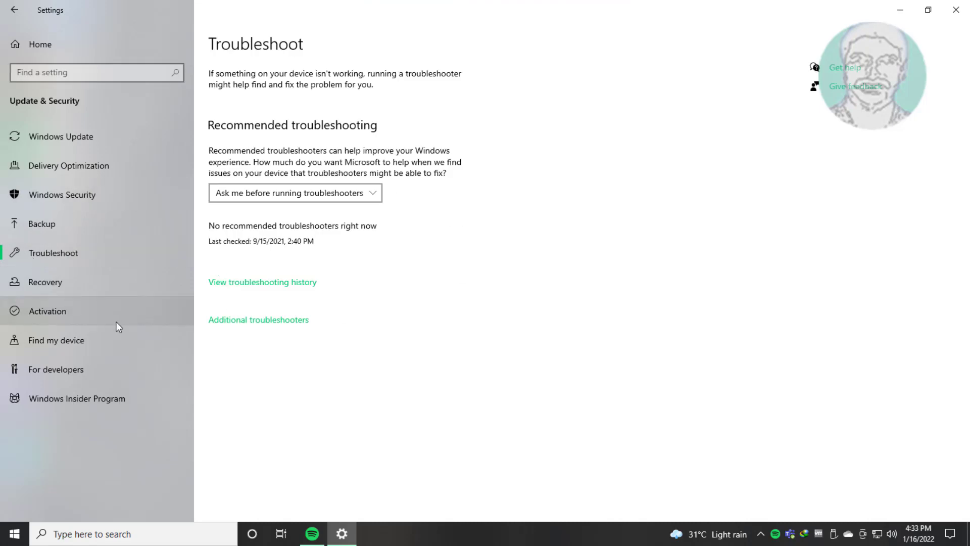
{"action": "left_click", "coordinate": [262, 320]}
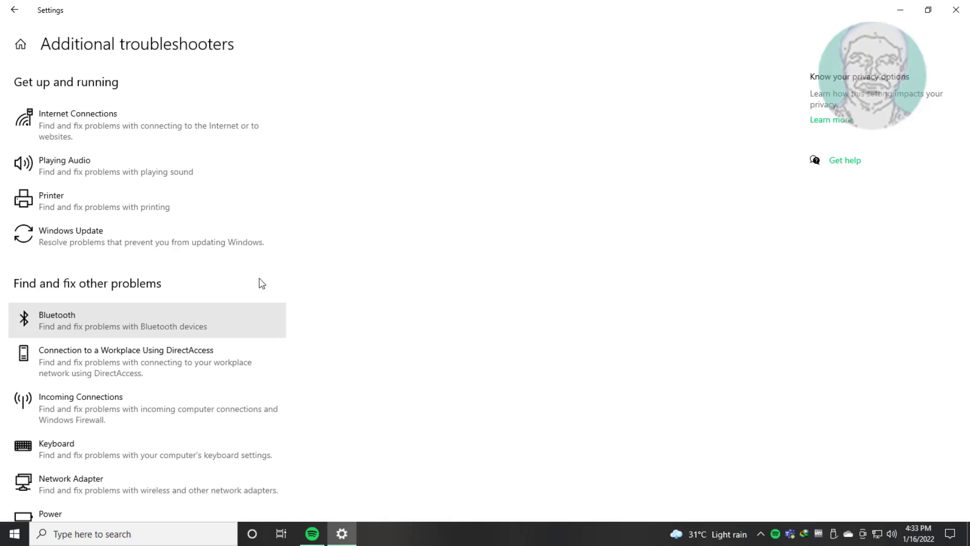
{"action": "left_click", "coordinate": [220, 238]}
{"action": "left_click", "coordinate": [231, 279]}
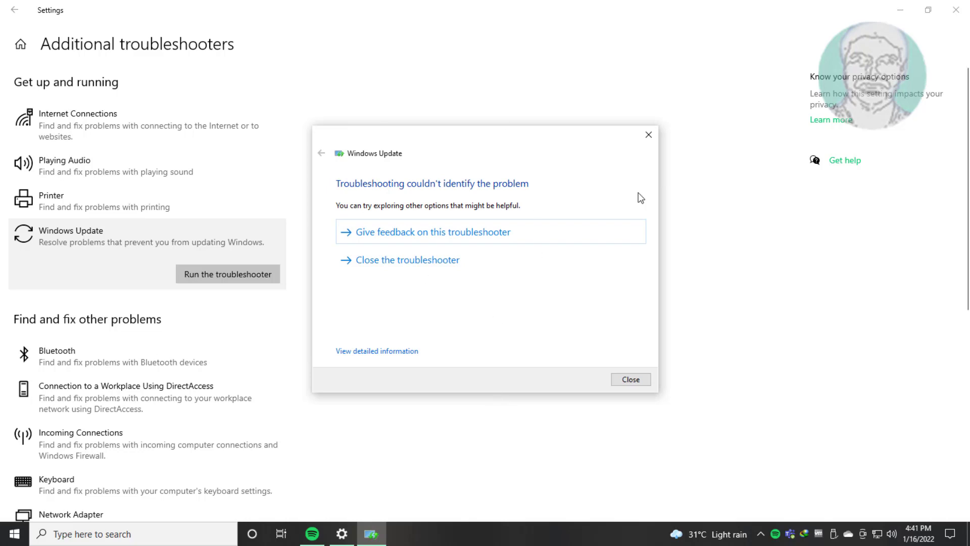
{"action": "left_click", "coordinate": [625, 380]}
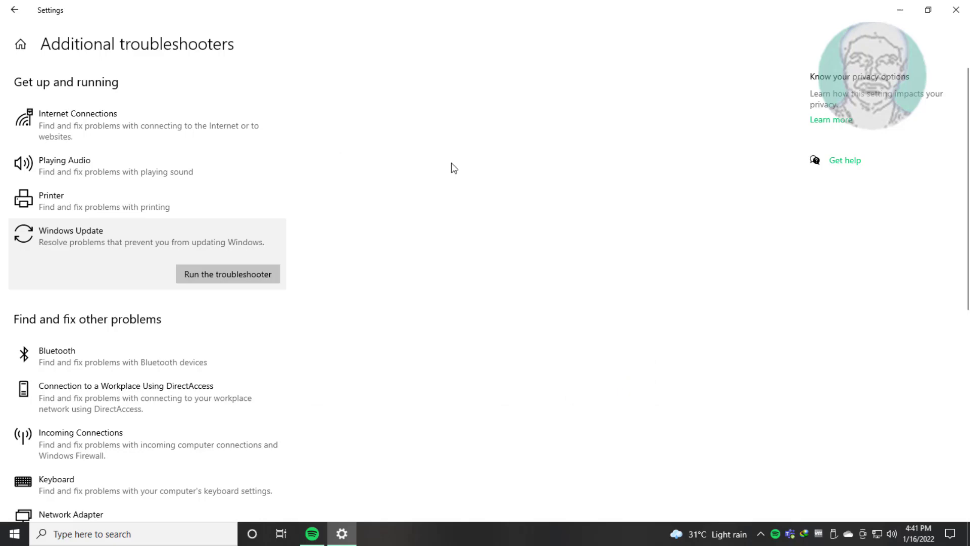
Close Settings and launch the Services console by searching 'services'.
{"action": "left_click", "coordinate": [956, 10]}
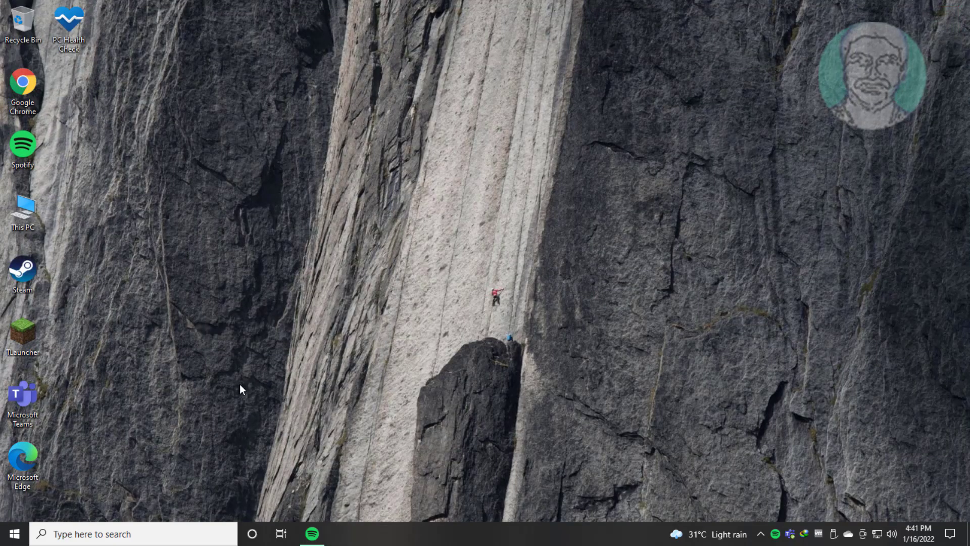
{"action": "left_click", "coordinate": [152, 533]}
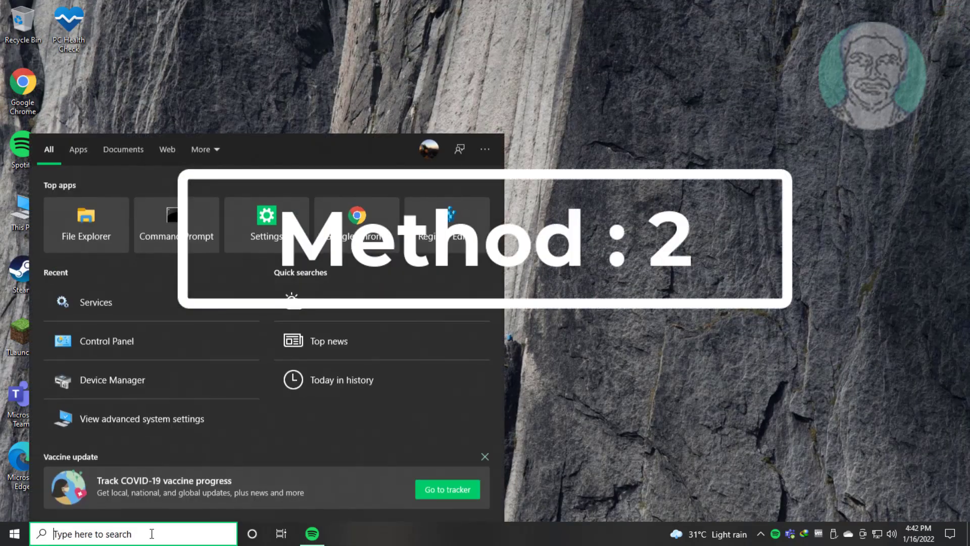
{"action": "type", "text": "services"}
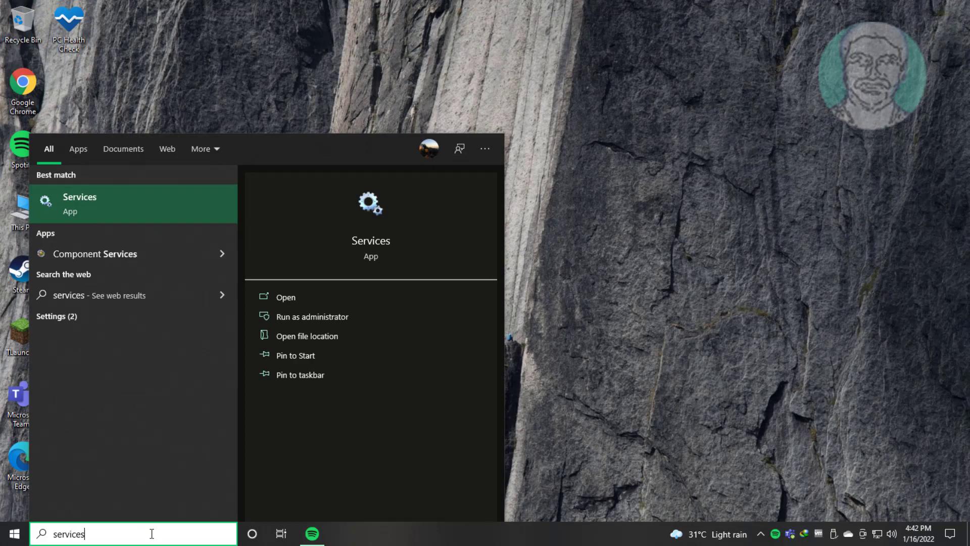
{"action": "left_click", "coordinate": [111, 211]}
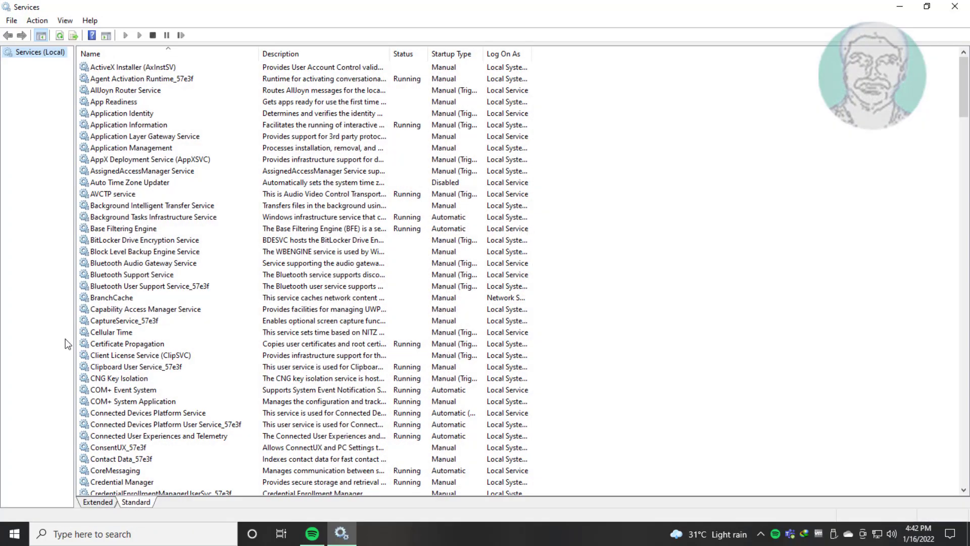
Find the Windows Update service in the list and open its properties.
{"action": "left_click", "coordinate": [129, 332]}
{"action": "key", "text": "w"}
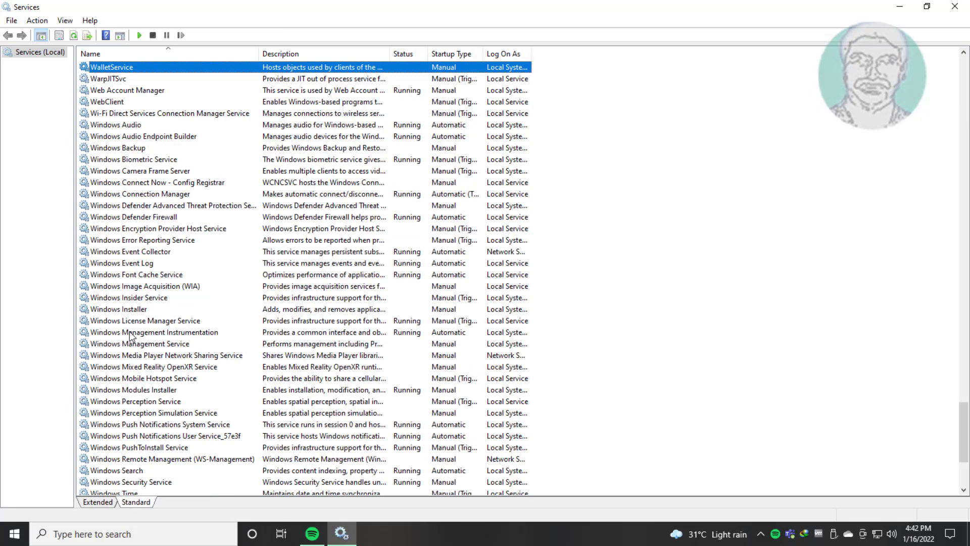
{"action": "scroll", "coordinate": [148, 413], "scroll_direction": "down", "scroll_amount": 5}
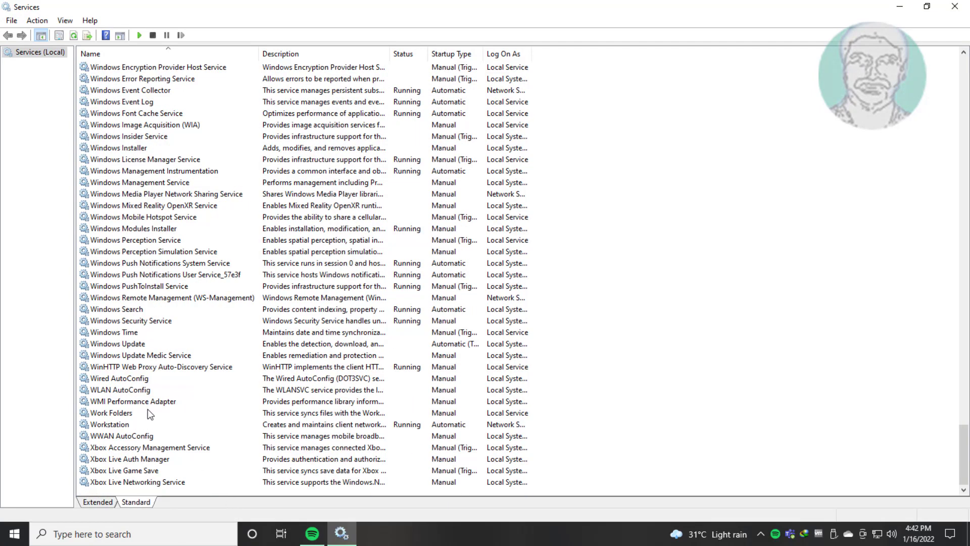
{"action": "left_click", "coordinate": [141, 345]}
{"action": "double_click", "coordinate": [142, 345]}
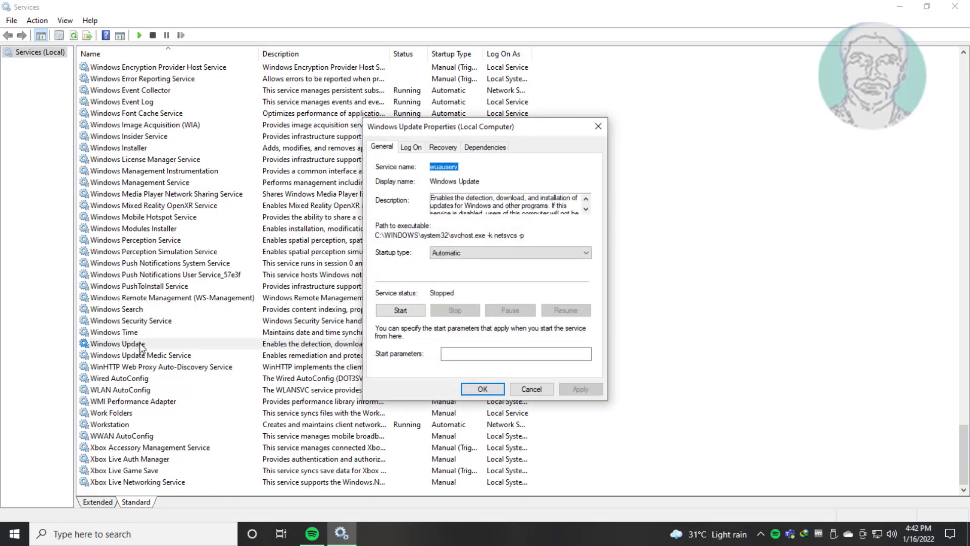
Set Windows Update startup type to Automatic, start it, apply, and close Services.
{"action": "left_click", "coordinate": [511, 252]}
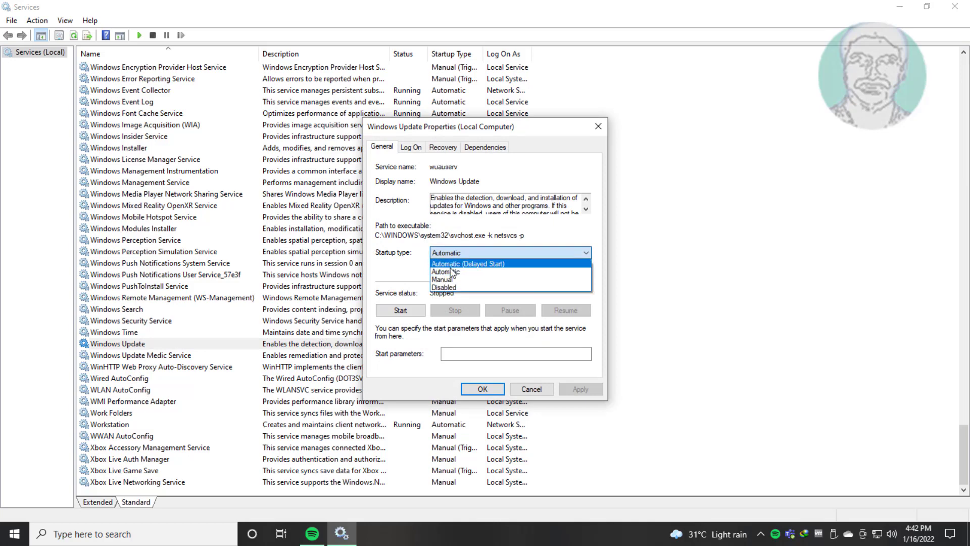
{"action": "left_click", "coordinate": [458, 273]}
{"action": "left_click", "coordinate": [400, 310]}
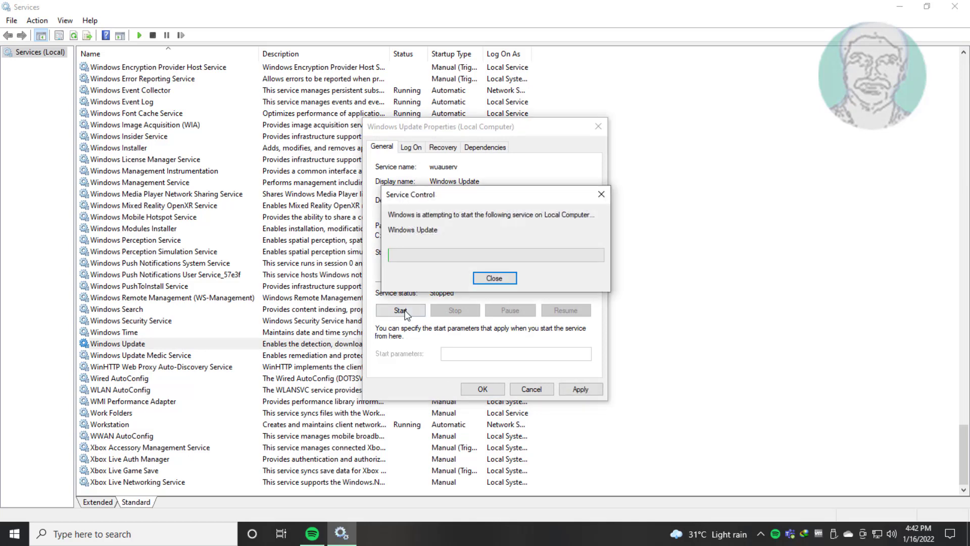
{"action": "left_click", "coordinate": [581, 389]}
{"action": "left_click", "coordinate": [484, 389]}
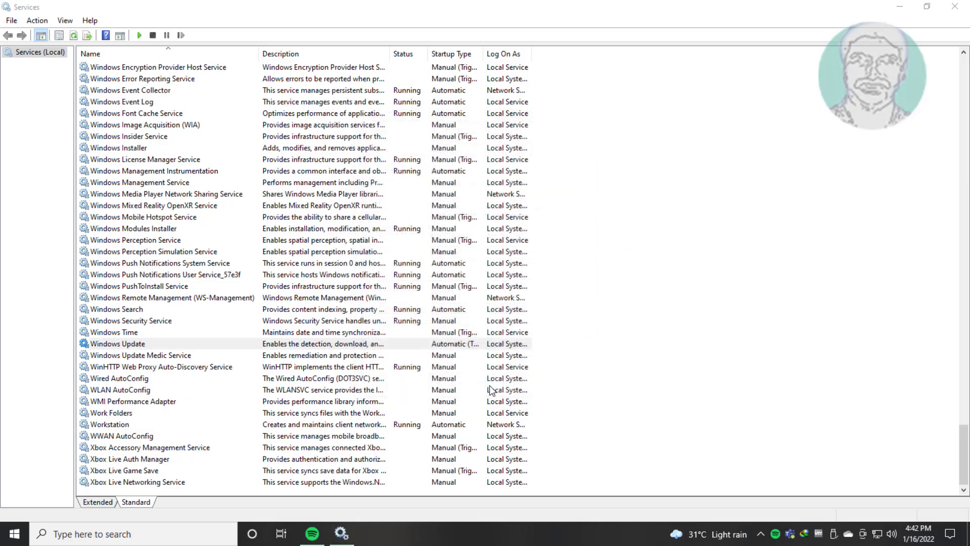
{"action": "left_click", "coordinate": [954, 7]}
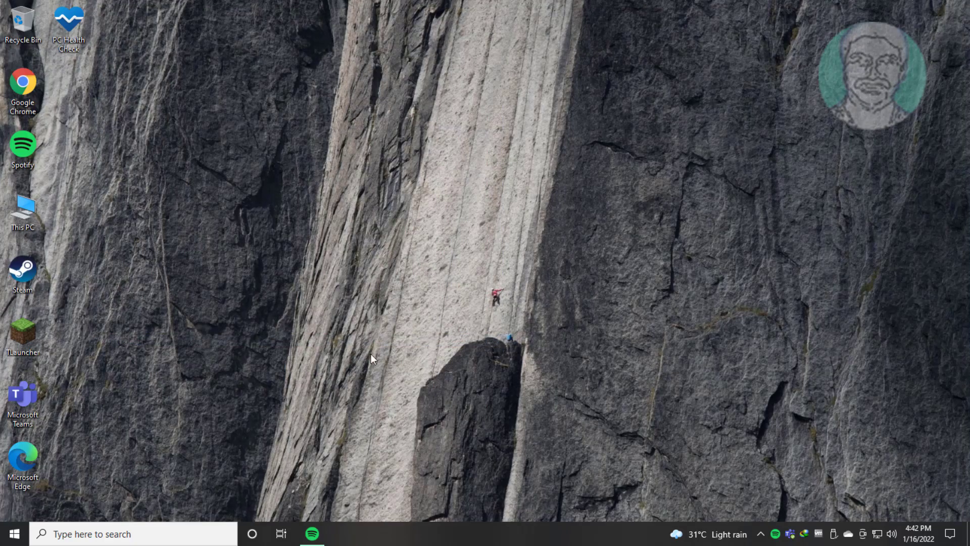
Launch Command Prompt as administrator from a 'cmd' search and approve the UAC prompt.
{"action": "left_click", "coordinate": [185, 528]}
{"action": "type", "text": "cmd"}
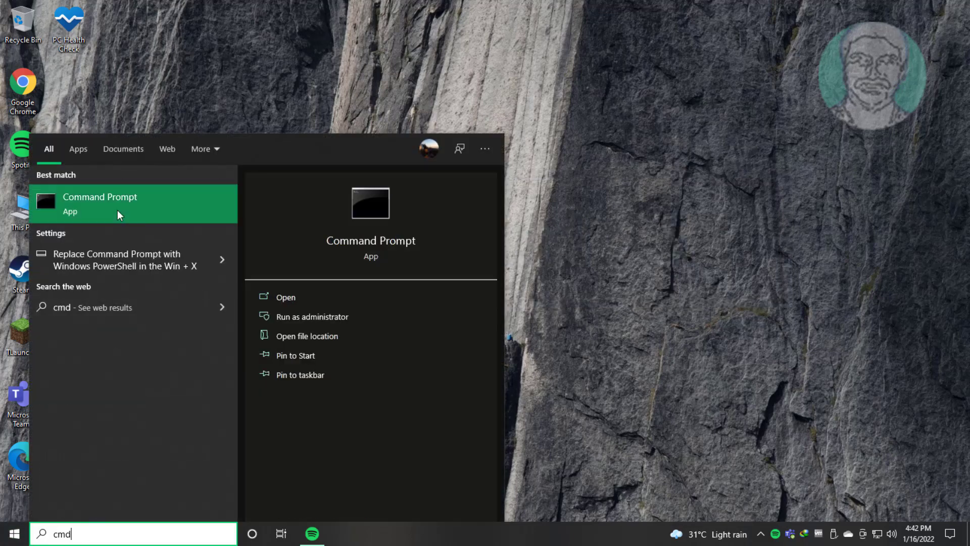
{"action": "right_click", "coordinate": [126, 196]}
{"action": "left_click", "coordinate": [172, 208]}
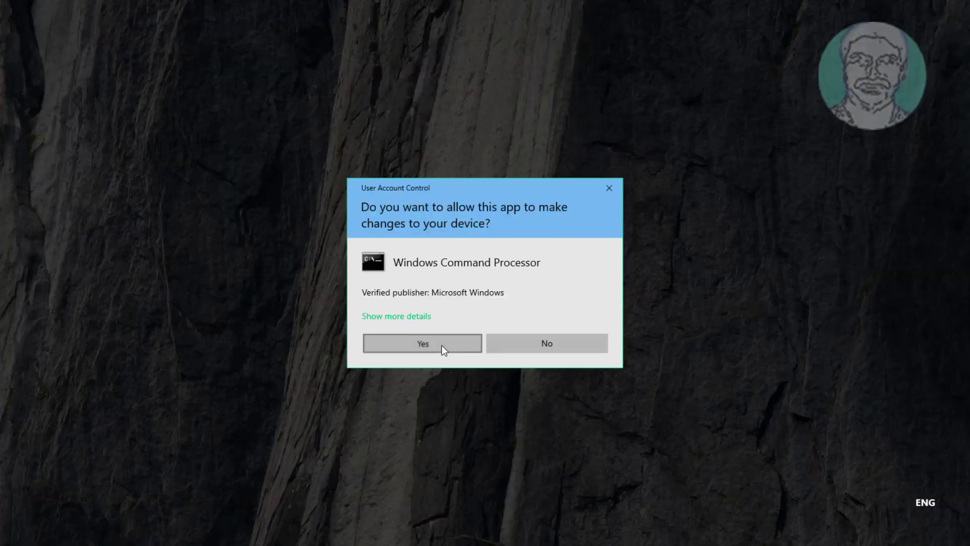
{"action": "left_click", "coordinate": [443, 345]}
Stop the wuauserv, bits and cryptsvc services with net stop commands.
{"action": "left_click", "coordinate": [262, 216]}
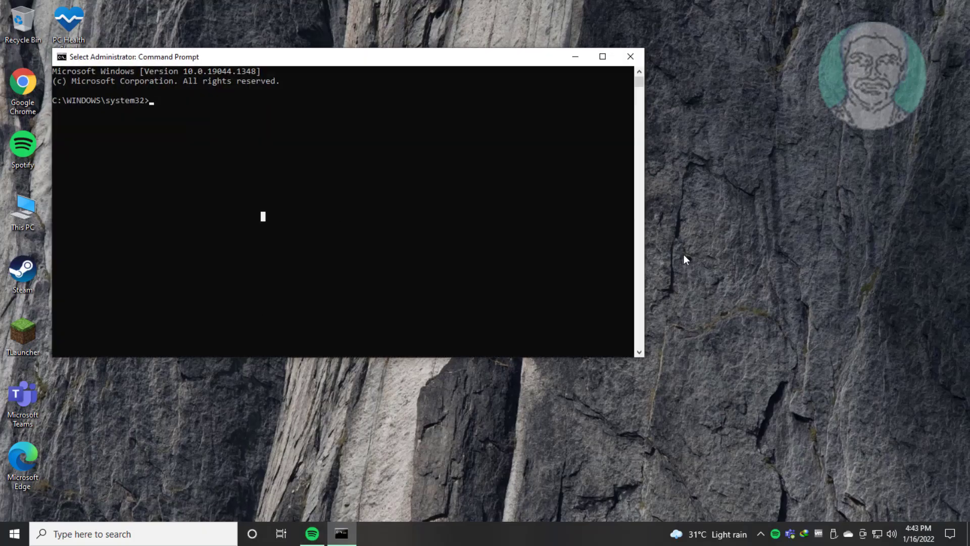
{"action": "type", "text": "net stop"}
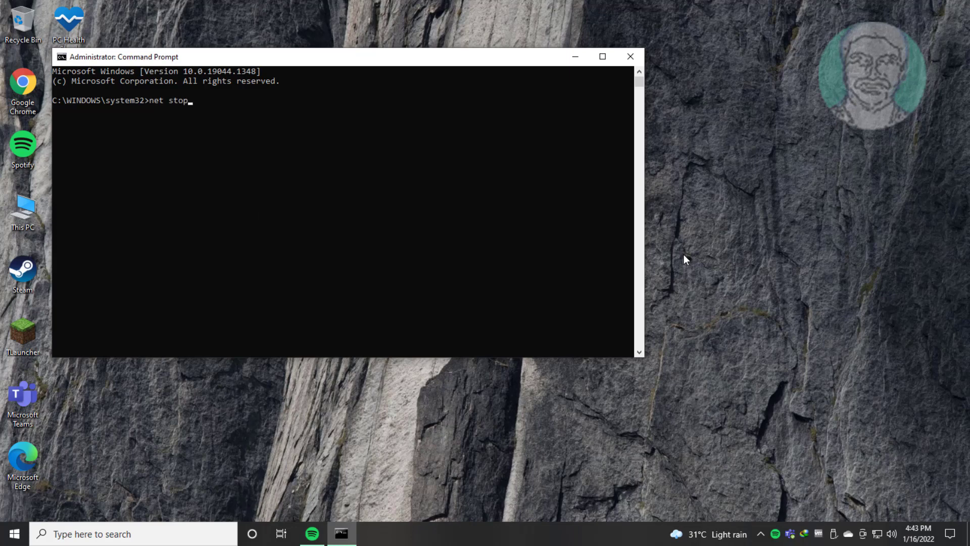
{"action": "type", "text": " wuauserv"}
{"action": "key", "text": "Return"}
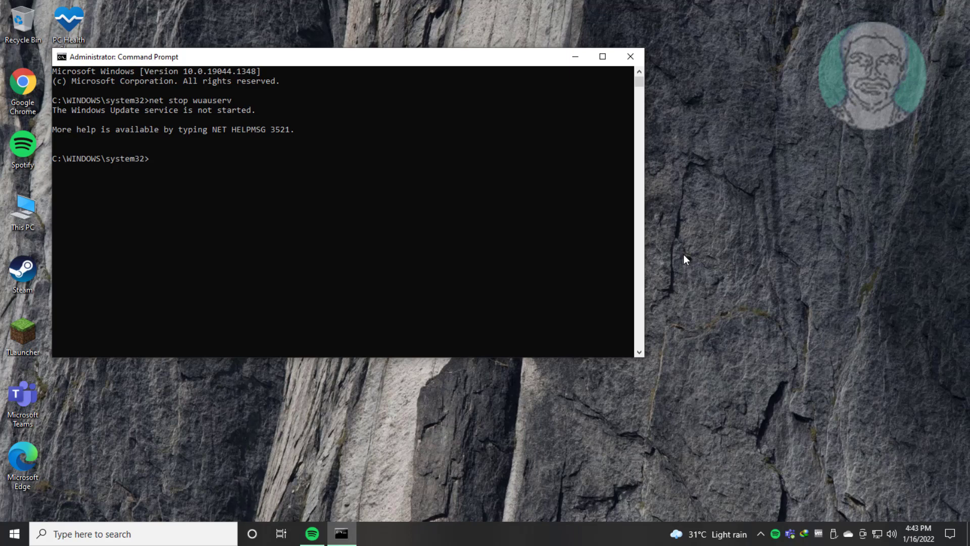
{"action": "type", "text": "net stop bits"}
{"action": "key", "text": "Return"}
{"action": "type", "text": "ne"}
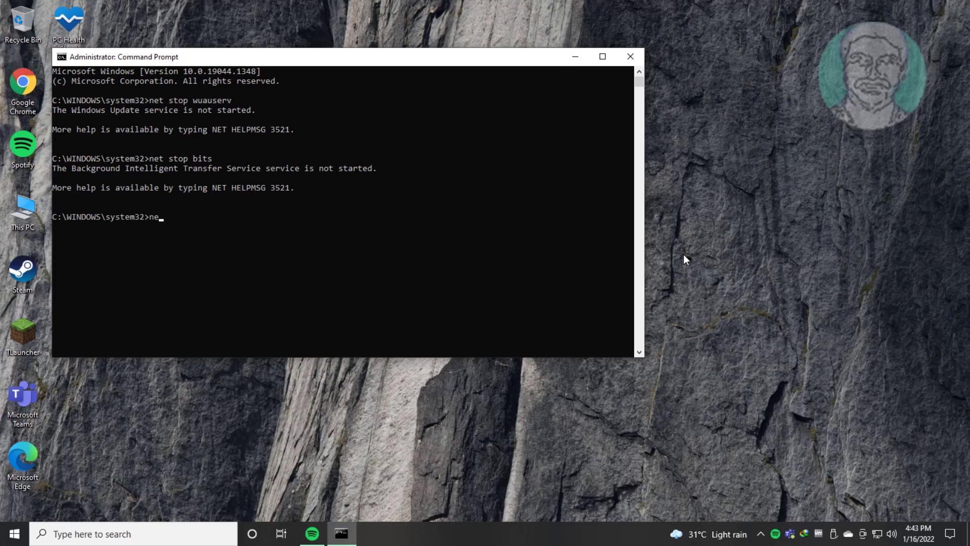
{"action": "type", "text": "t stop cryptsvc"}
{"action": "key", "text": "Return"}
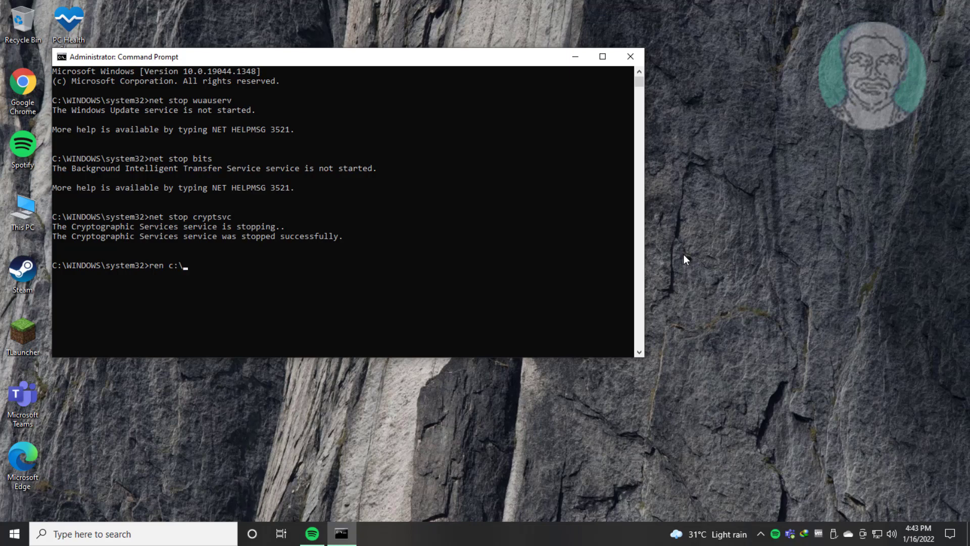
Rename softwaredistribution to softwaredistribution.old and catroot2 to catroot2.old with ren.
{"action": "type", "text": "windows\\softwaredistribution"}
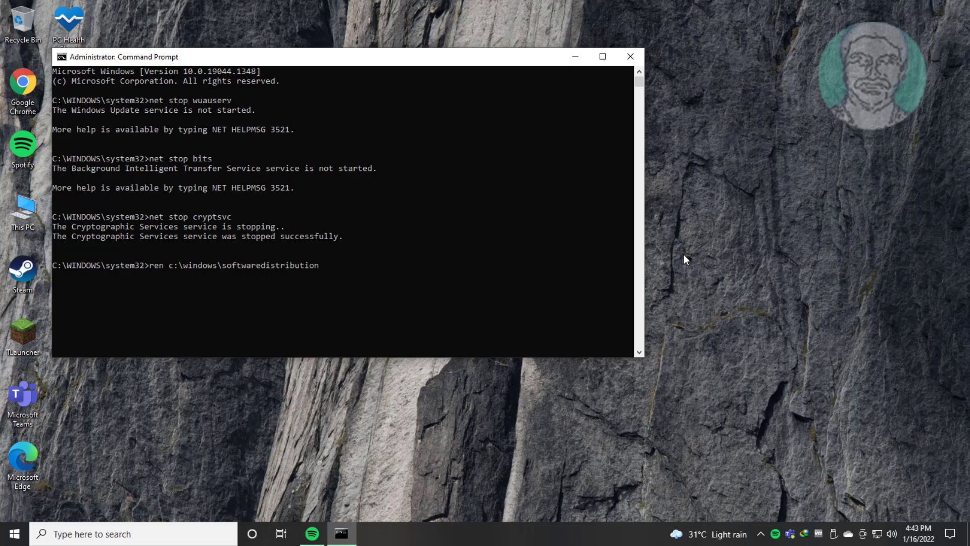
{"action": "type", "text": " softwaredistribution.old"}
{"action": "key", "text": "Return"}
{"action": "type", "text": "r"}
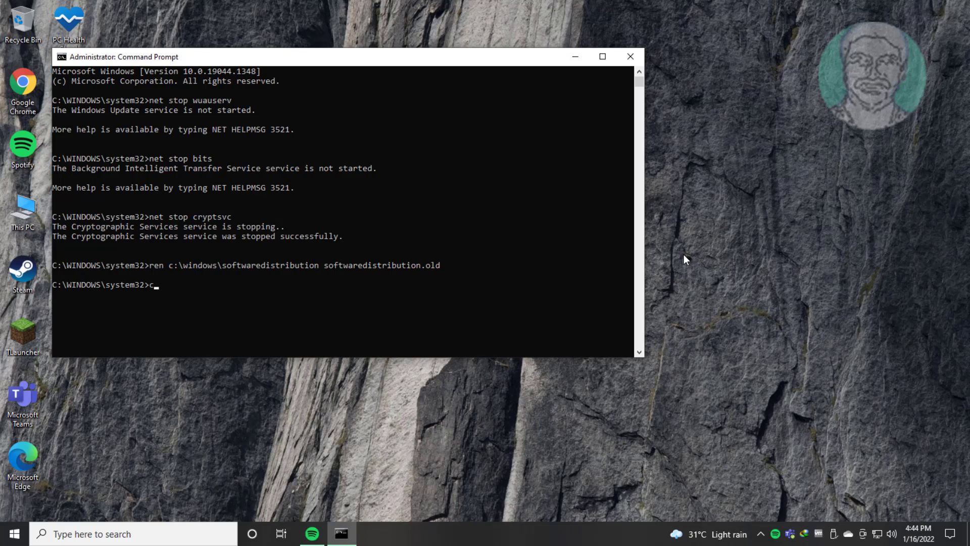
{"action": "type", "text": "en c:\\windos"}
{"action": "key", "text": "BackSpace"}
{"action": "type", "text": "ws\\system32\\catr"}
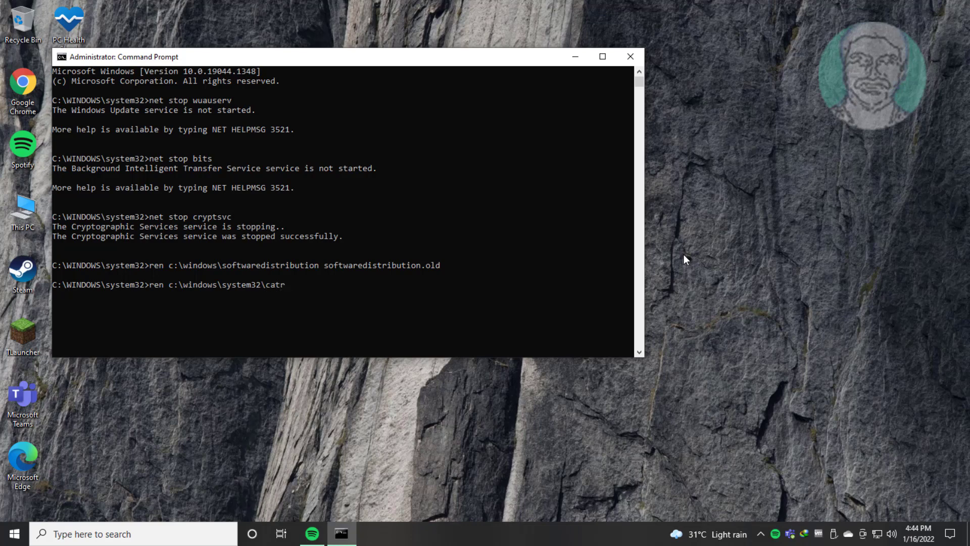
{"action": "type", "text": "oot2 catroot2.old"}
{"action": "key", "text": "Return"}
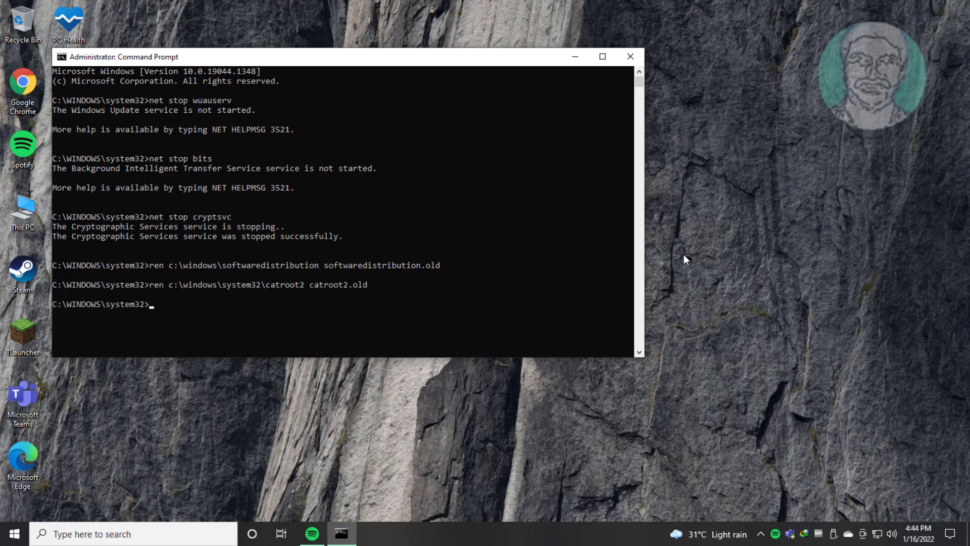
Start the wuauserv, bits and cryptsvc services again with net start commands.
{"action": "type", "text": "net start wuauserv"}
{"action": "key", "text": "Return"}
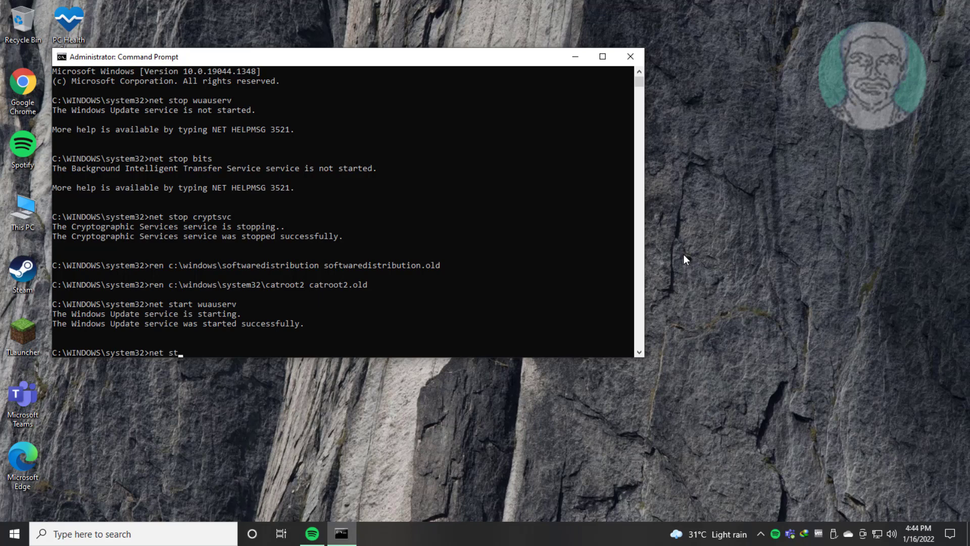
{"action": "type", "text": "net start bits"}
{"action": "key", "text": "Return"}
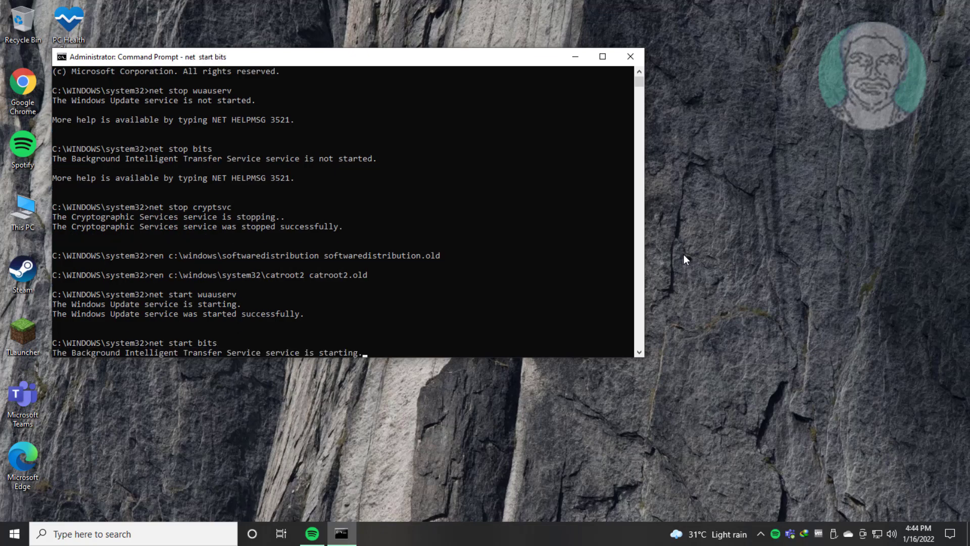
{"action": "type", "text": "net s"}
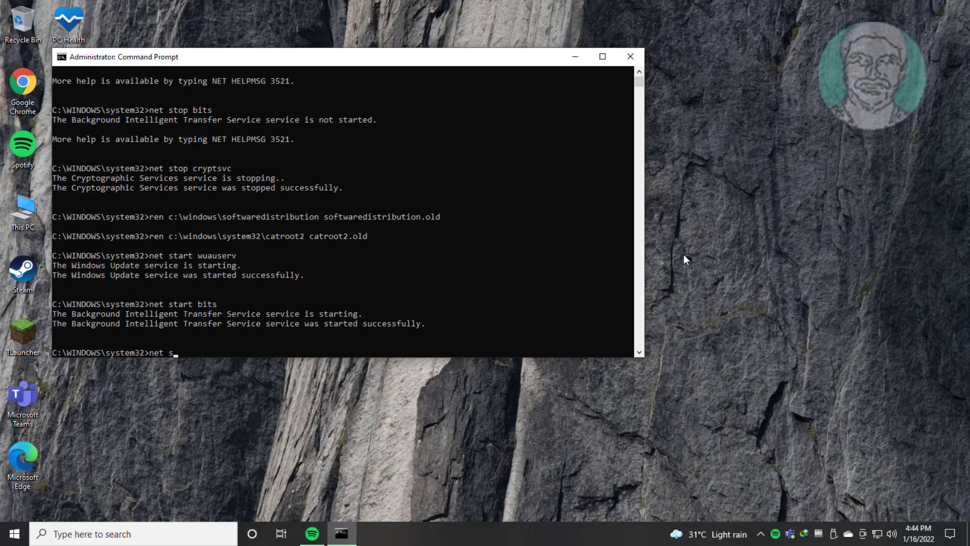
{"action": "type", "text": "tart cryptsvc"}
{"action": "key", "text": "Return"}
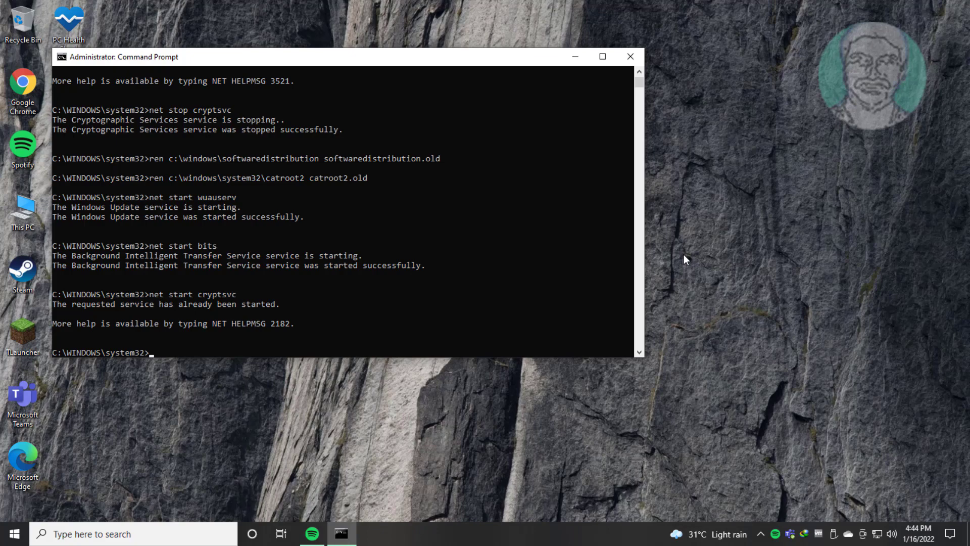
Exit Command Prompt and restart the computer from the Start menu power options.
{"action": "type", "text": "exit"}
{"action": "key", "text": "Return"}
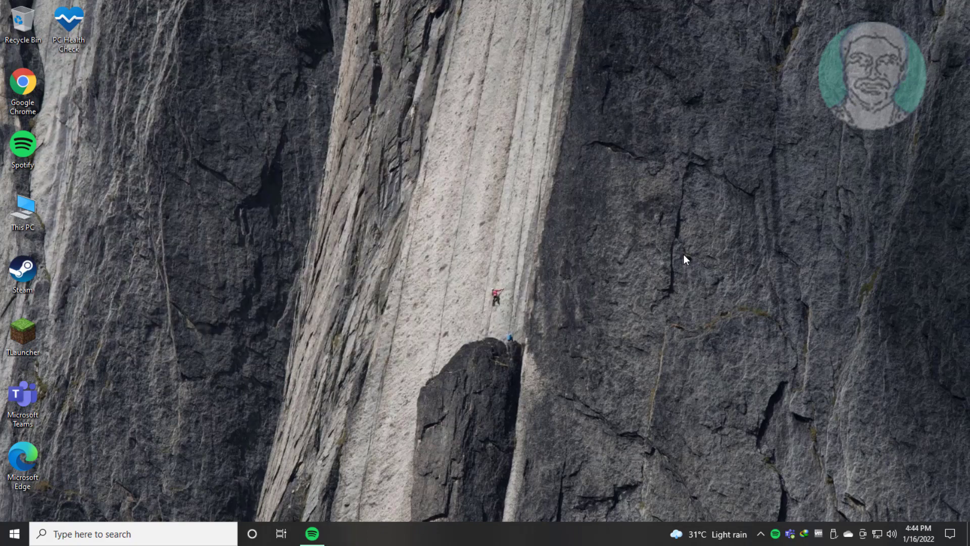
{"action": "left_click", "coordinate": [14, 534]}
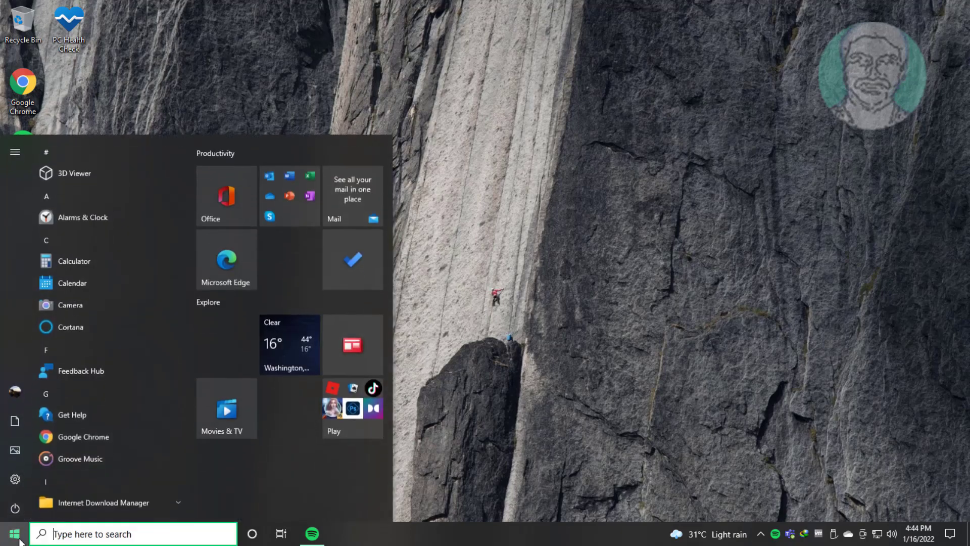
{"action": "left_click", "coordinate": [16, 508]}
{"action": "left_click", "coordinate": [31, 477]}
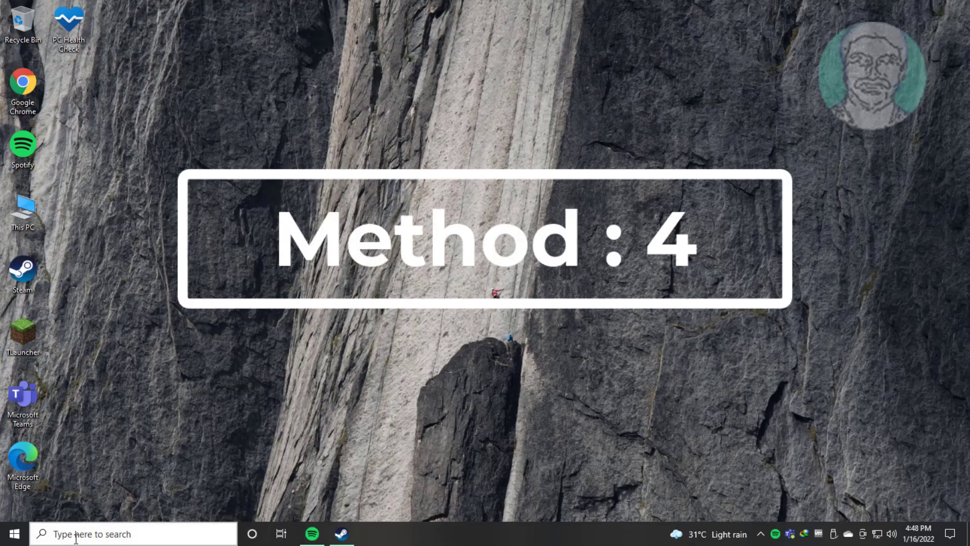
Search 'cmd' and launch an elevated Command Prompt, approving the UAC prompt.
{"action": "left_click", "coordinate": [76, 537]}
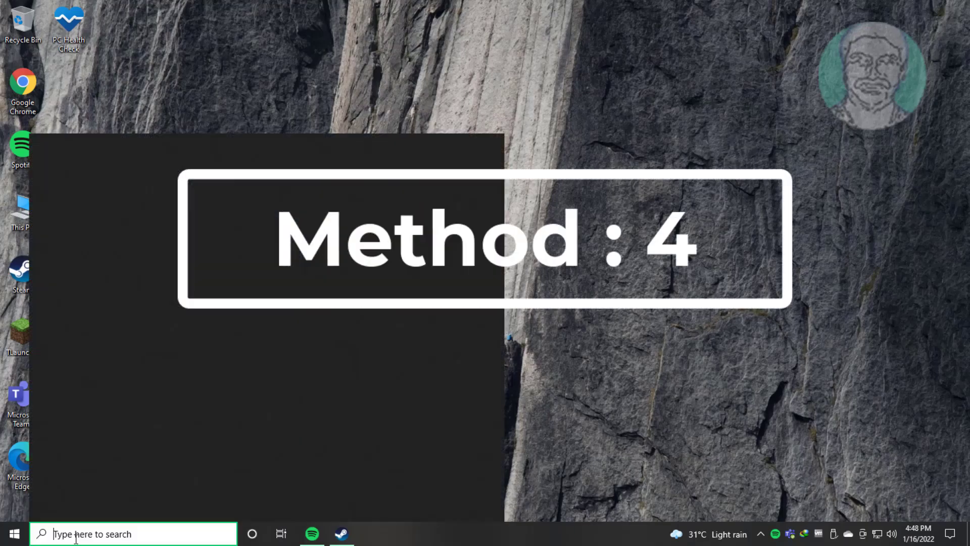
{"action": "type", "text": "c"}
{"action": "key", "text": "BackSpace"}
{"action": "type", "text": "cmd"}
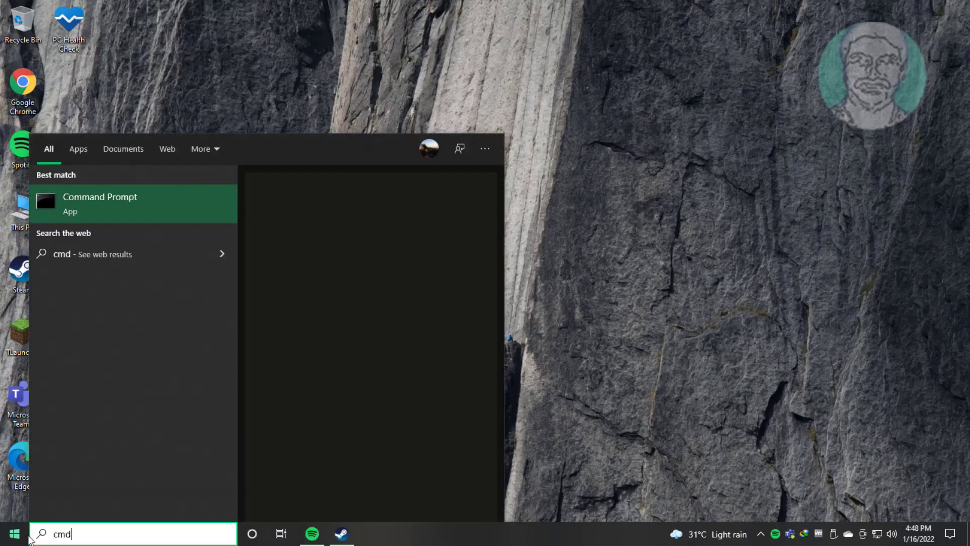
{"action": "right_click", "coordinate": [119, 196]}
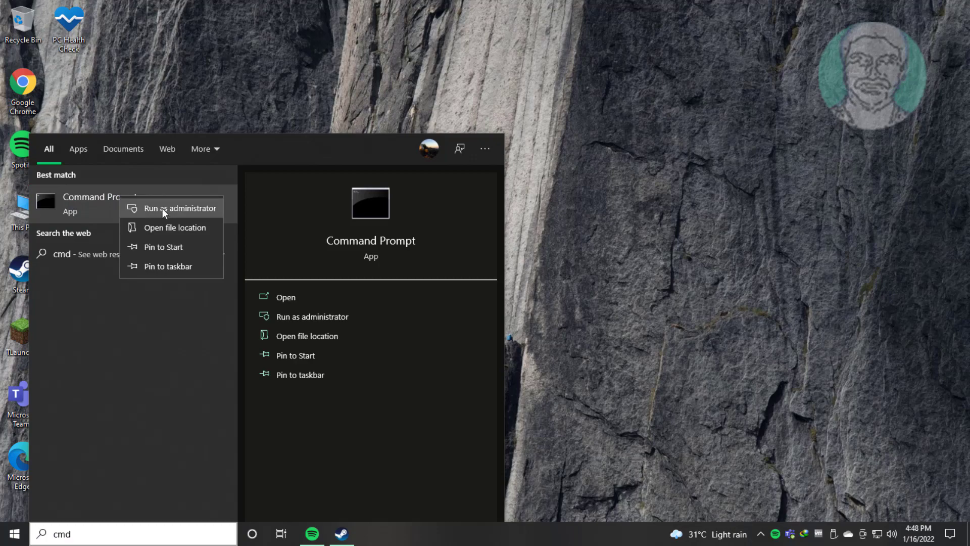
{"action": "left_click", "coordinate": [163, 208]}
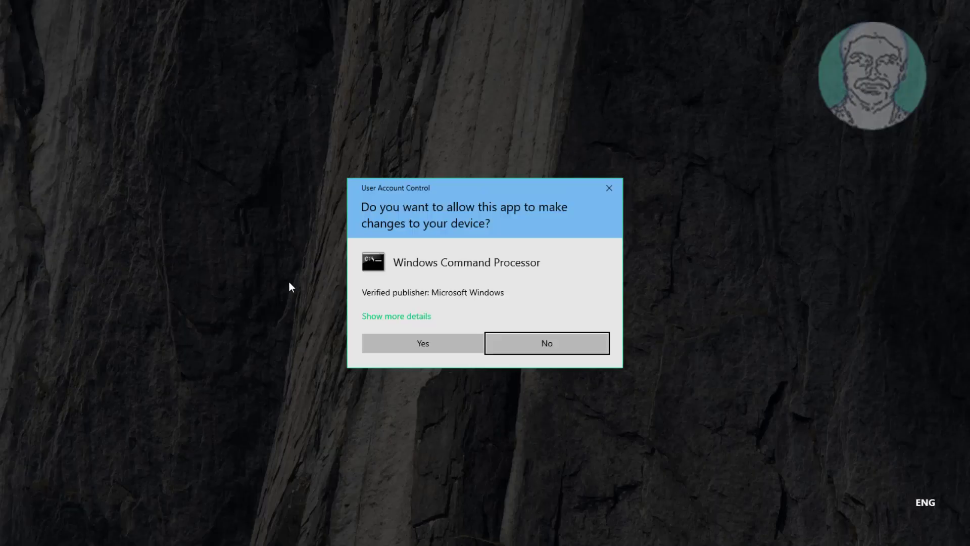
{"action": "left_click", "coordinate": [396, 344]}
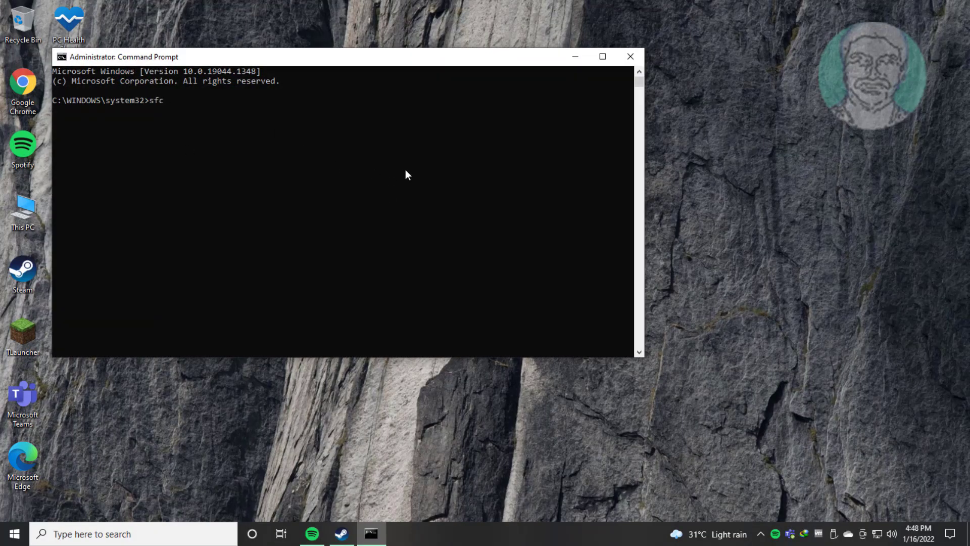
Run sfc /scannow and let verification reach 100% with no integrity violations found.
{"action": "type", "text": "sfc /scannow"}
{"action": "key", "text": "Return"}
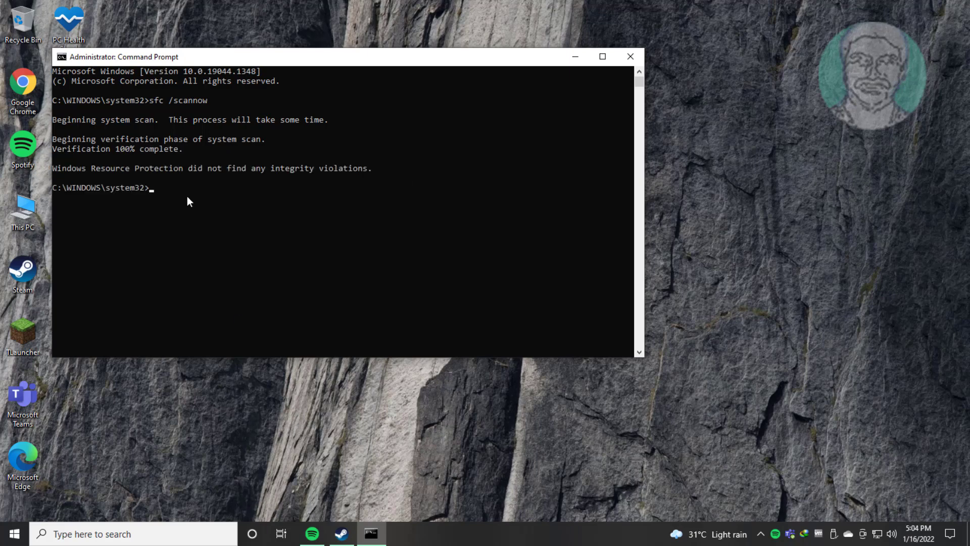
{"action": "left_click", "coordinate": [220, 226]}
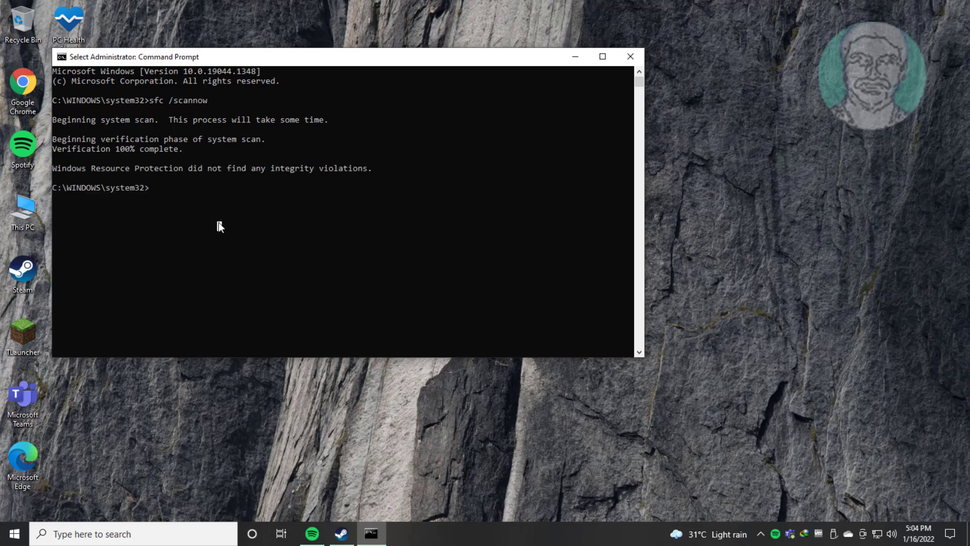
Run dism /online /cleanup-image /restorehealth and let it reach 100%.
{"action": "type", "text": "d"}
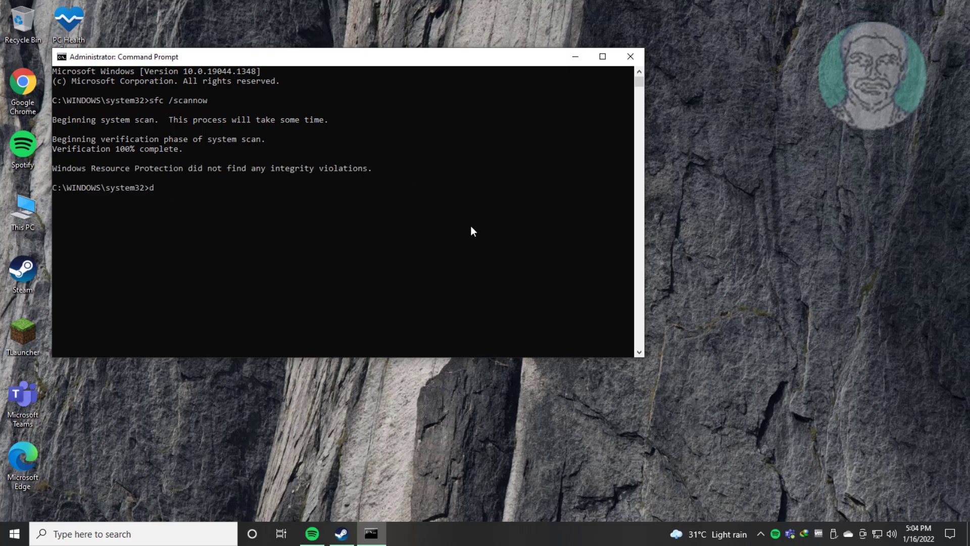
{"action": "type", "text": "ism /online /cleanup-image /restore"}
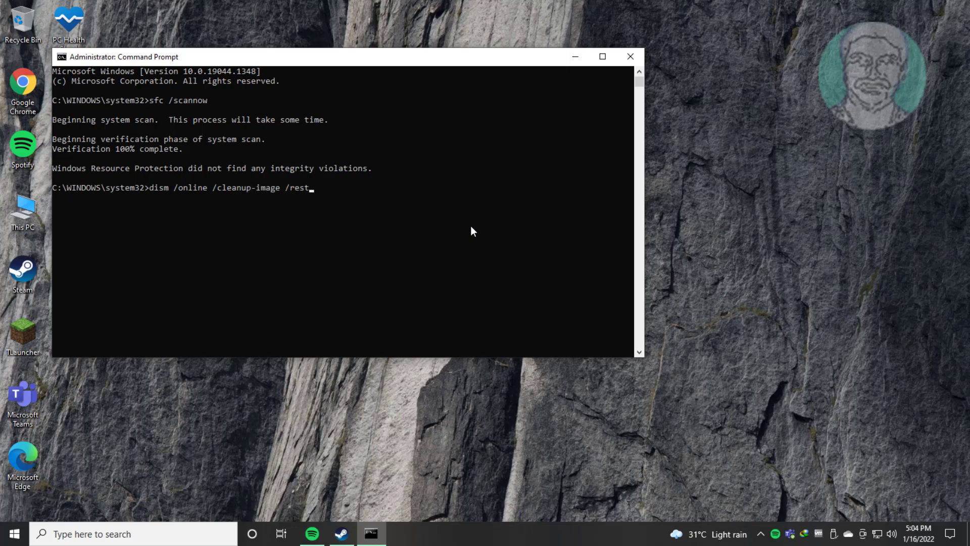
{"action": "type", "text": "health"}
{"action": "key", "text": "Return"}
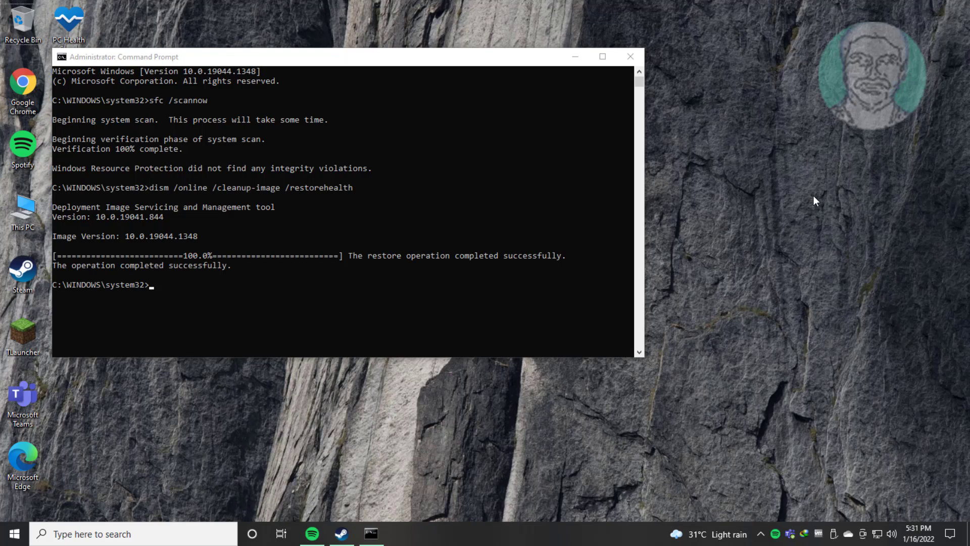
Close Command Prompt with exit, then open the Start menu to restart.
{"action": "left_click", "coordinate": [539, 250]}
{"action": "type", "text": "e"}
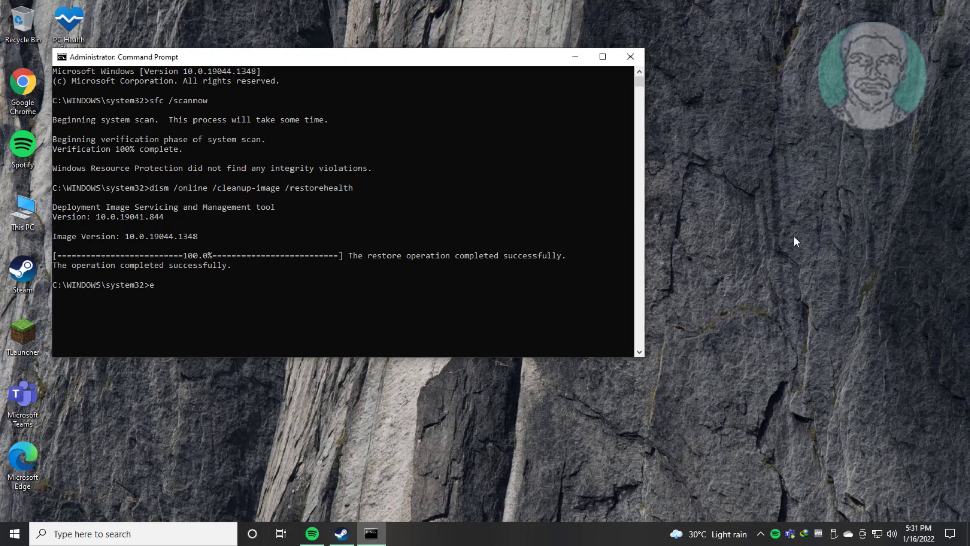
{"action": "type", "text": "xit"}
{"action": "key", "text": "Return"}
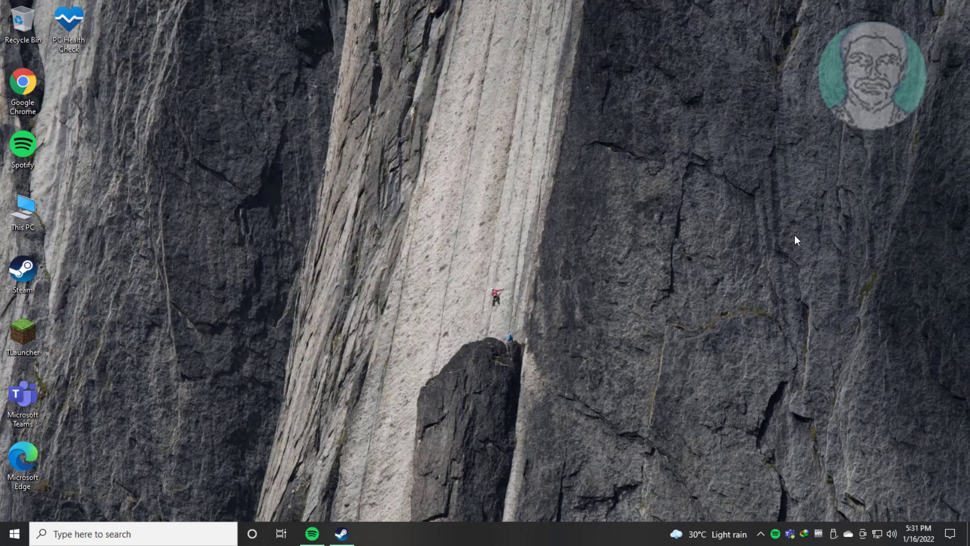
{"action": "left_click", "coordinate": [22, 539]}
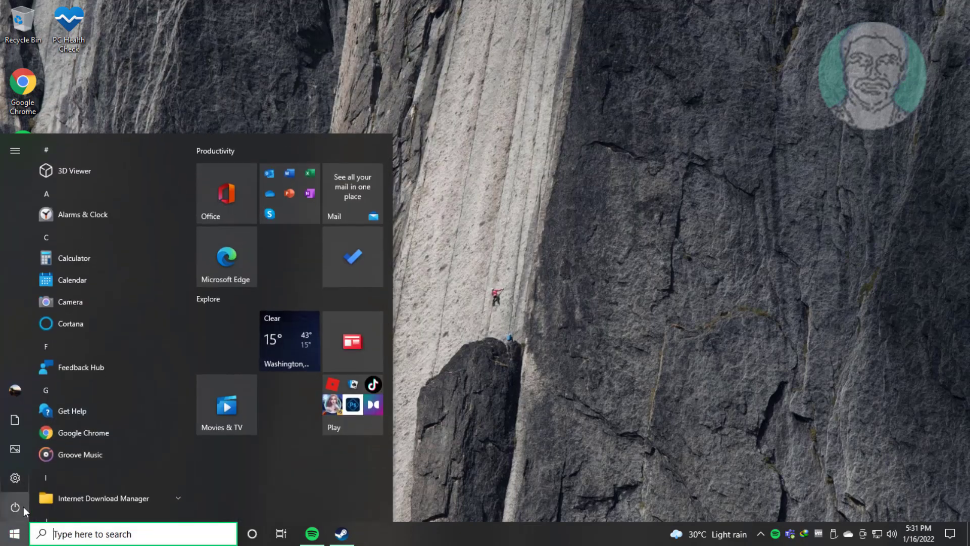